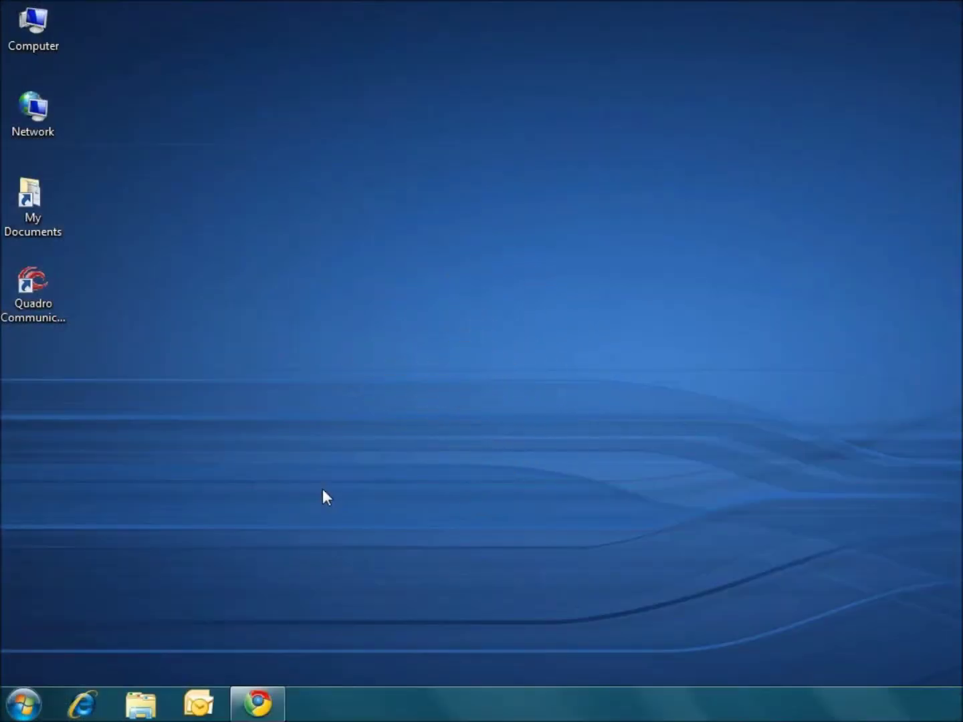
Step: Log in as extension 19 using the saved username and the account password
{"action": "left_click", "coordinate": [256, 702]}
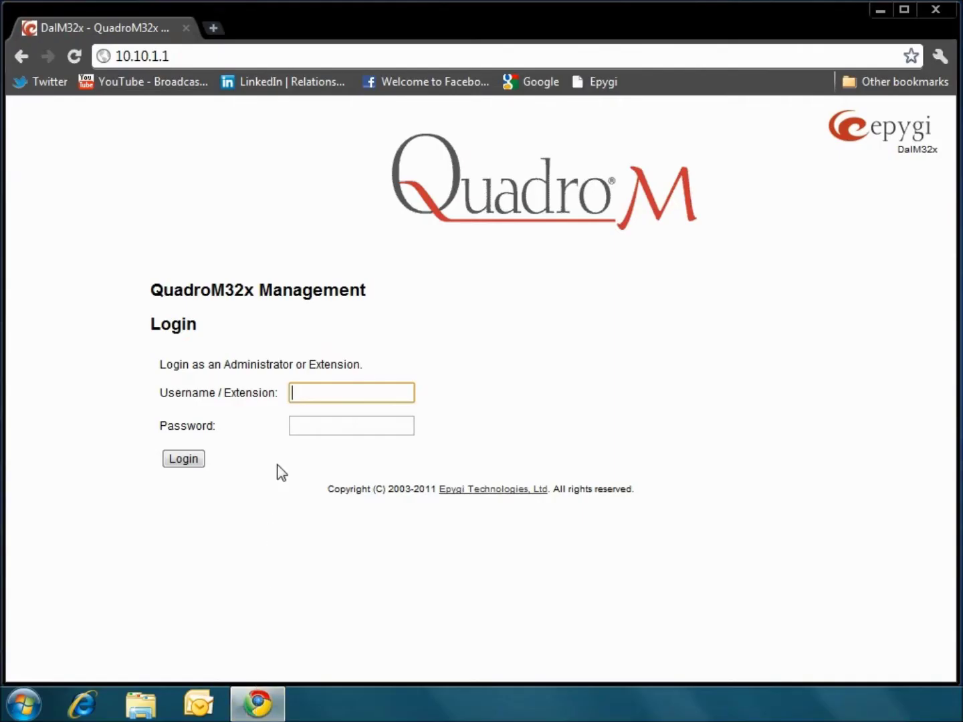
{"action": "left_click", "coordinate": [301, 394]}
{"action": "left_click", "coordinate": [301, 394]}
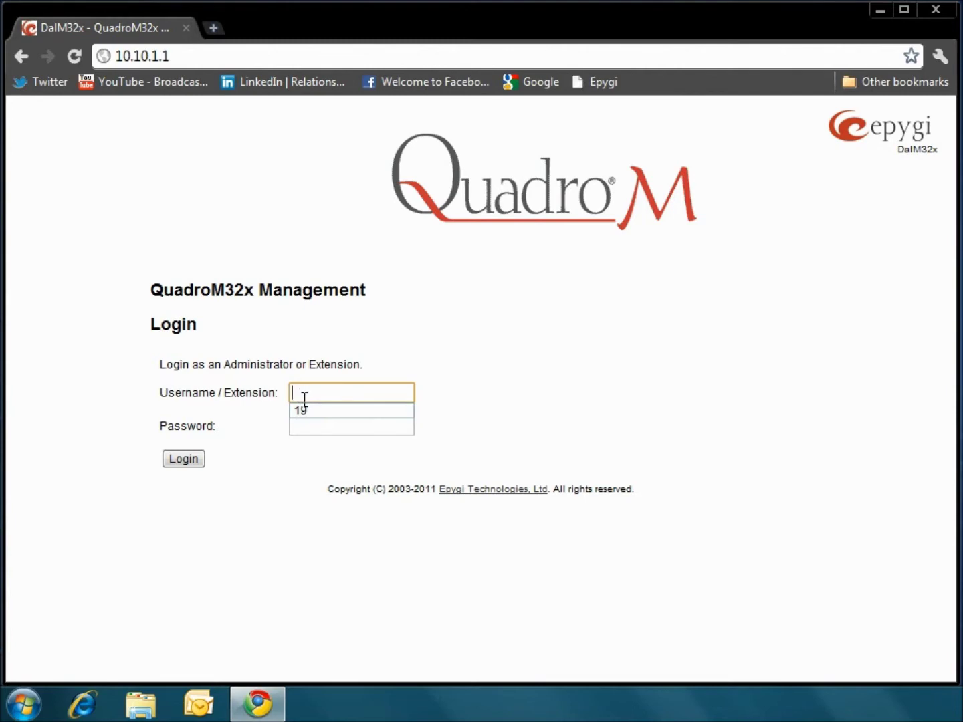
{"action": "left_click", "coordinate": [309, 412]}
{"action": "left_click", "coordinate": [315, 426]}
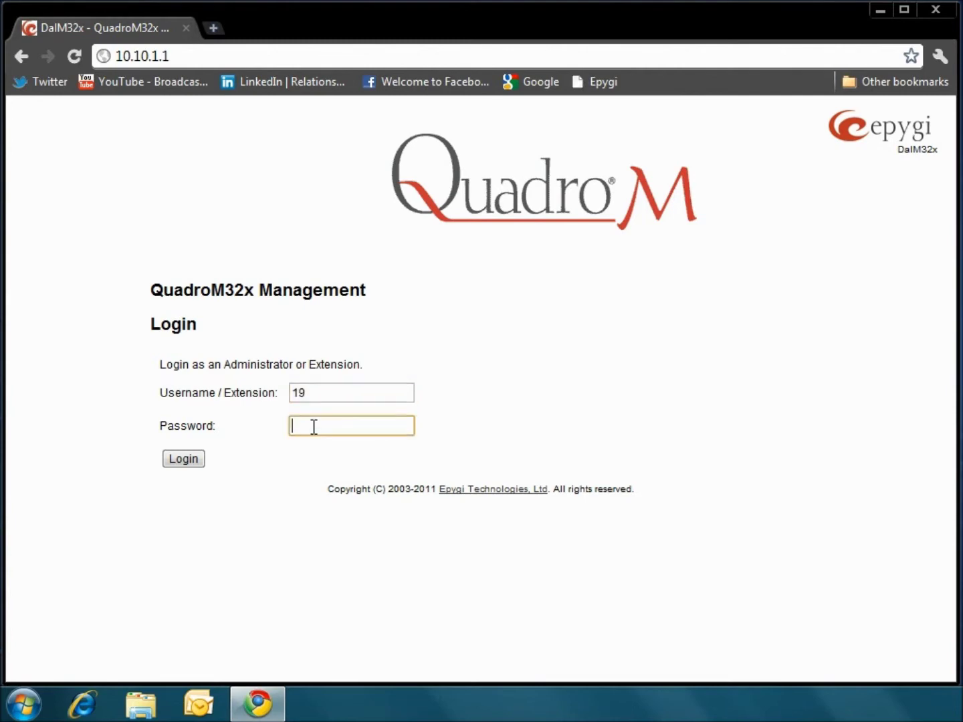
{"action": "type", "text": "1234"}
{"action": "left_click", "coordinate": [200, 461]}
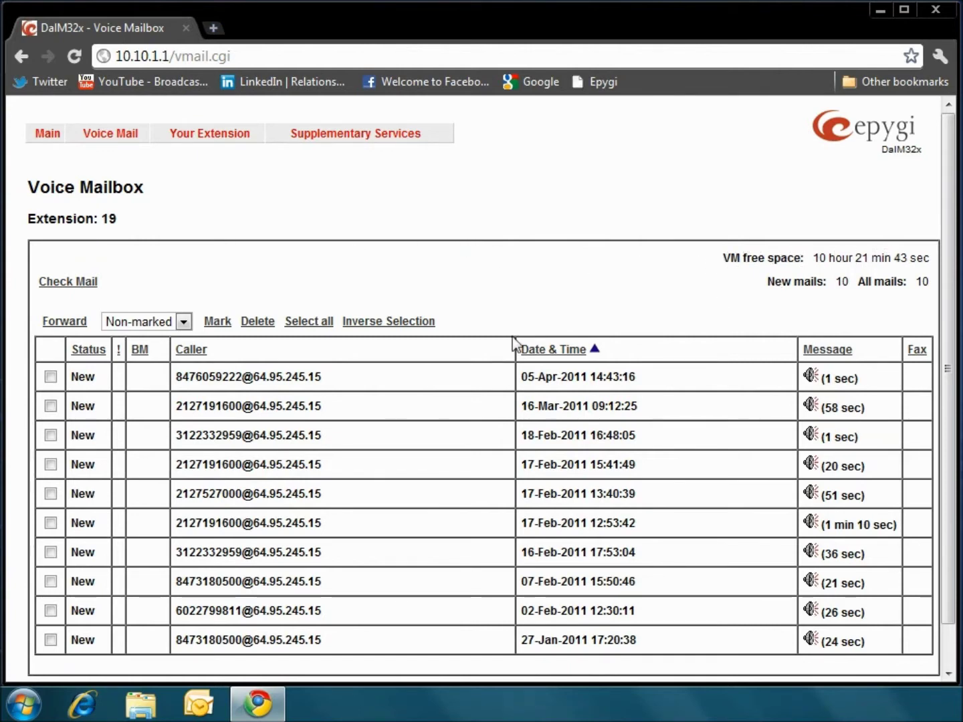
Step: Select the newest voicemail, from 05-Apr-2011, and apply a green mark to it
{"action": "left_click", "coordinate": [51, 379]}
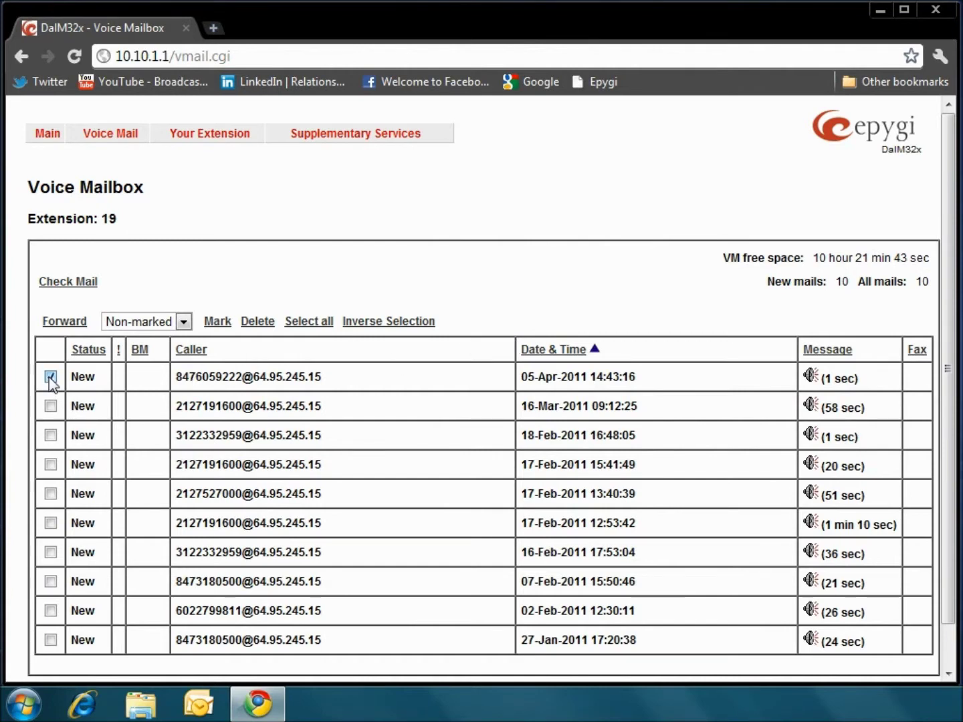
{"action": "left_click", "coordinate": [184, 322]}
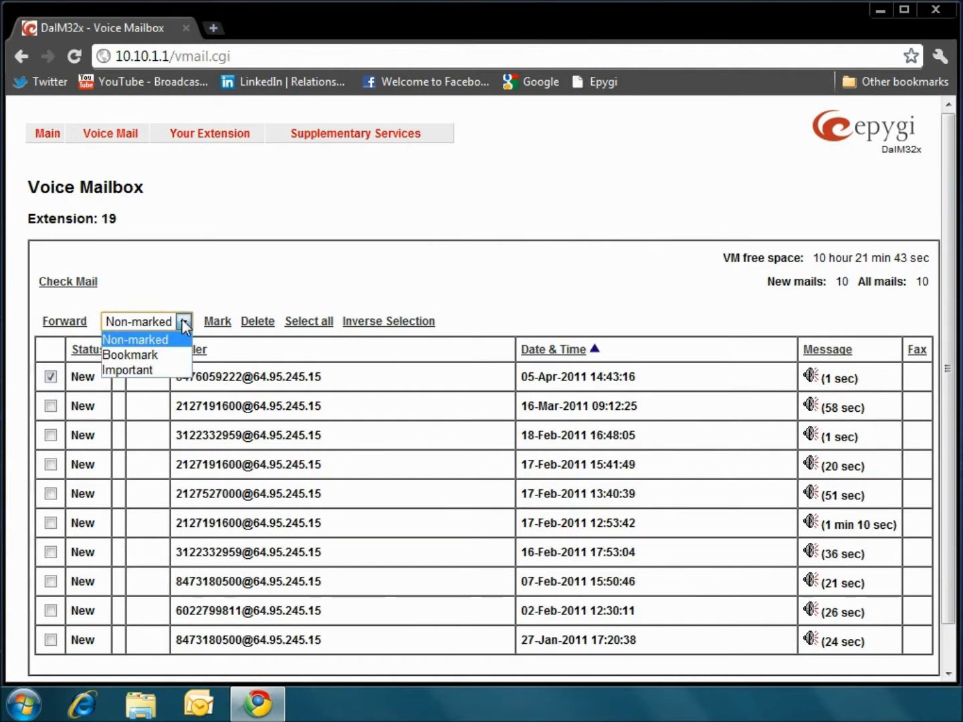
{"action": "left_click", "coordinate": [156, 371]}
{"action": "left_click", "coordinate": [218, 323]}
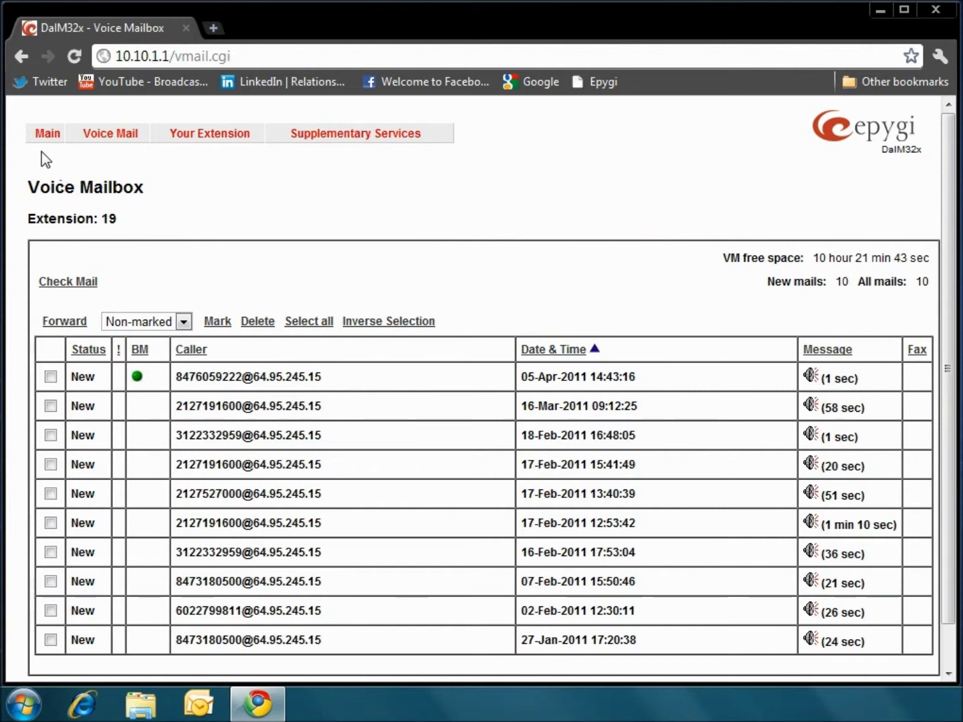
{"action": "mouse_move", "coordinate": [47, 135]}
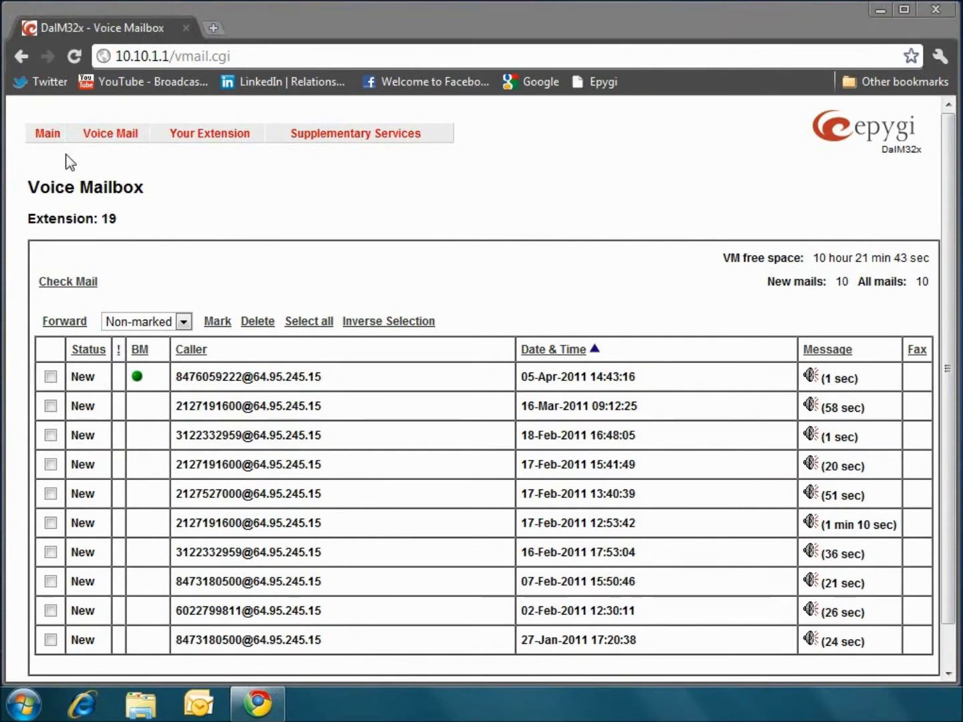
Step: Open Voice Mail Settings and review the maximum message duration, keeping it at 5 minutes
{"action": "mouse_move", "coordinate": [97, 133]}
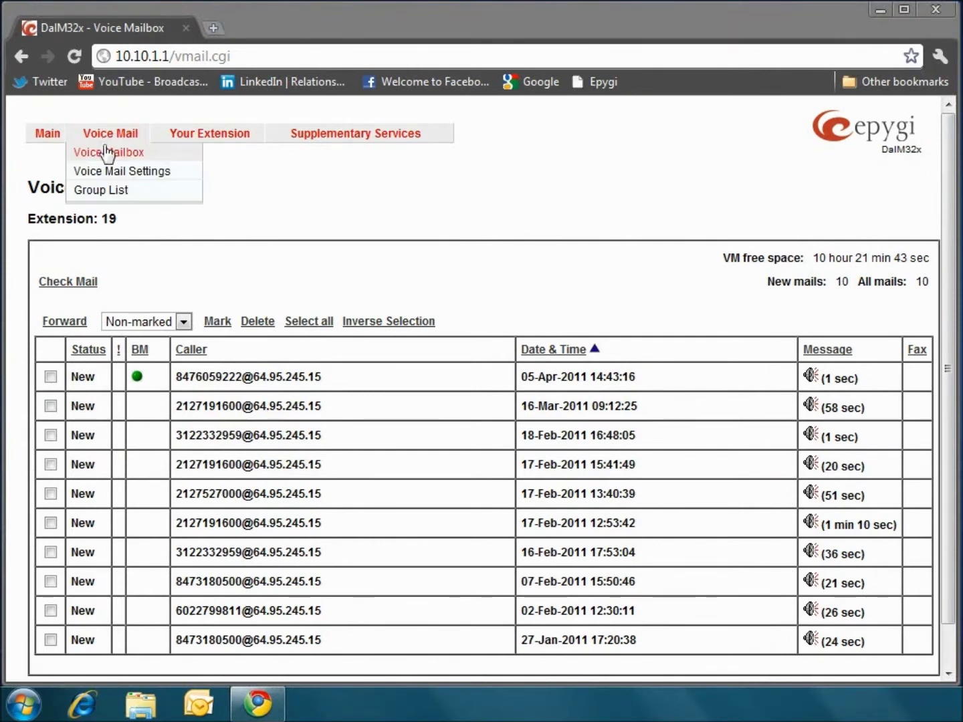
{"action": "left_click", "coordinate": [111, 172]}
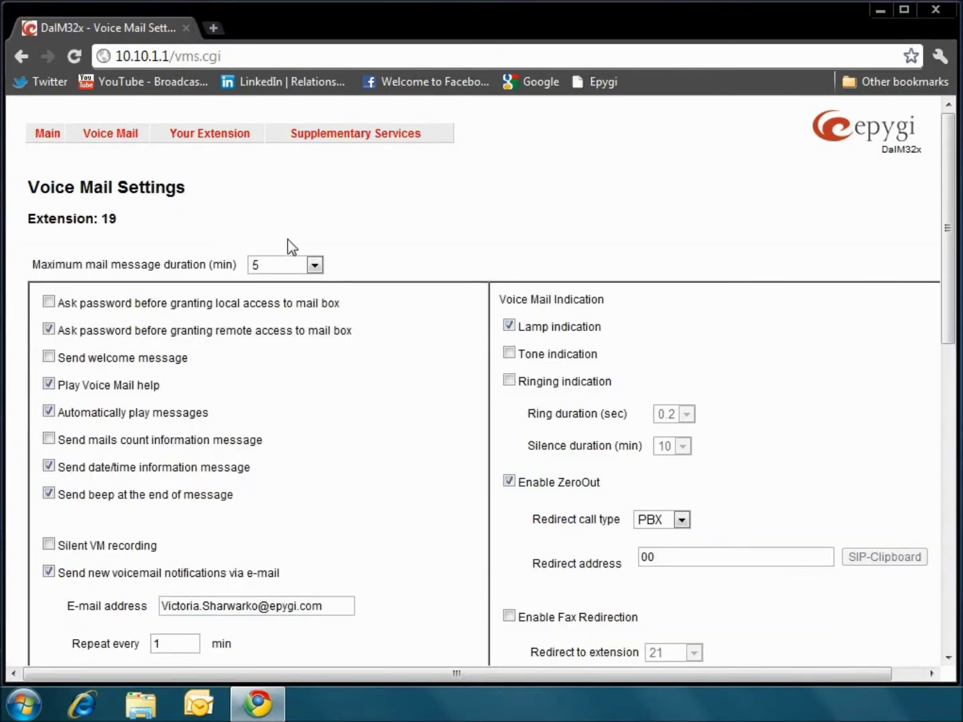
{"action": "left_click", "coordinate": [314, 266]}
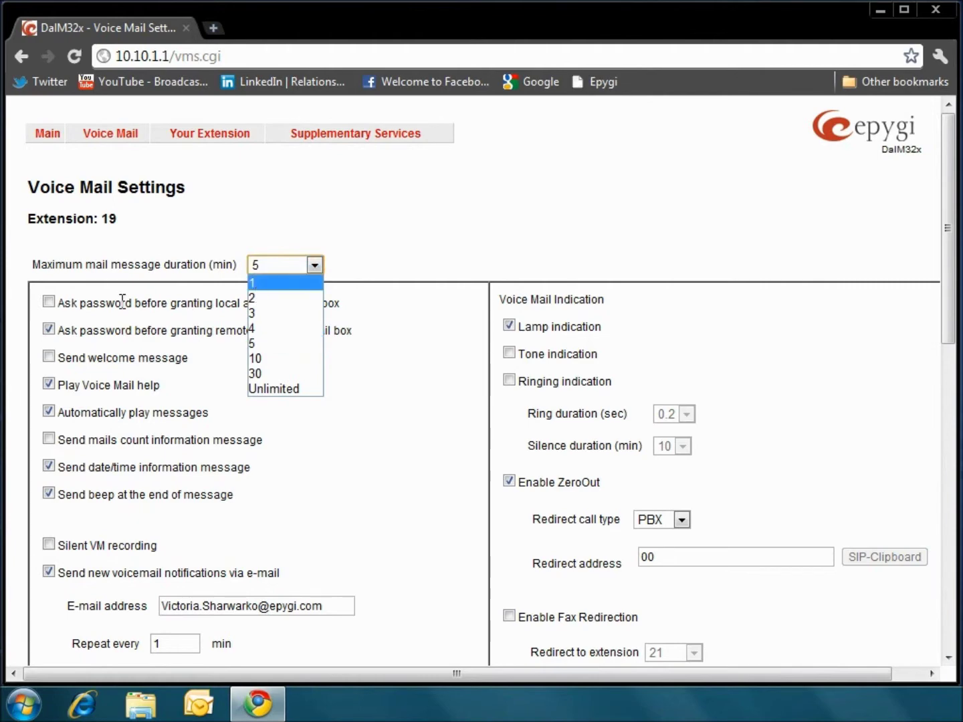
{"action": "left_click", "coordinate": [75, 311]}
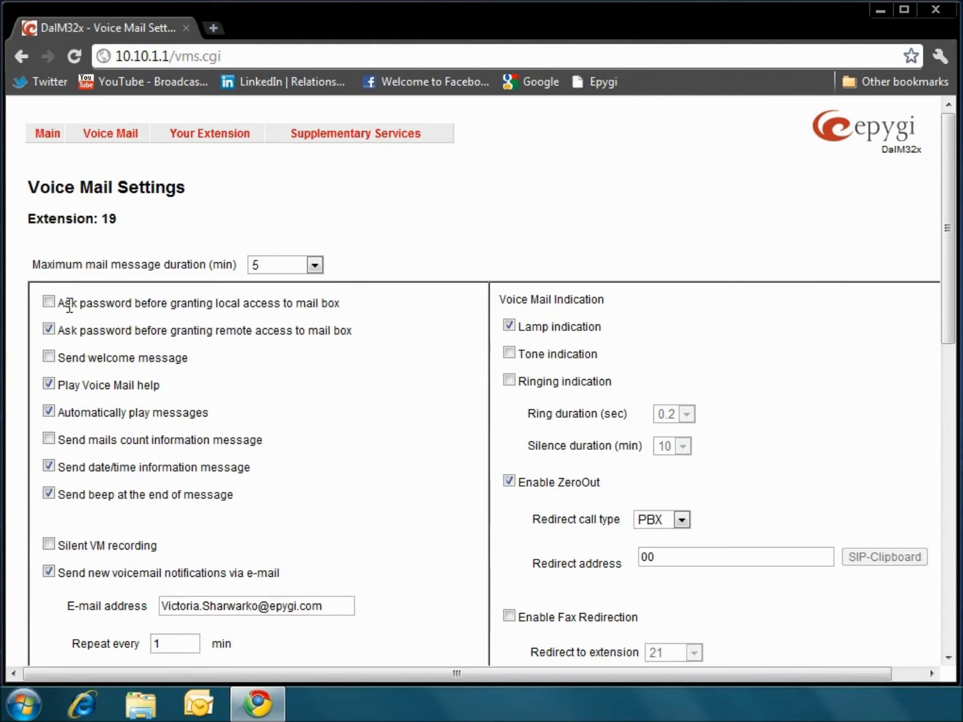
{"action": "scroll", "coordinate": [70, 303], "scroll_direction": "down", "scroll_amount": 3}
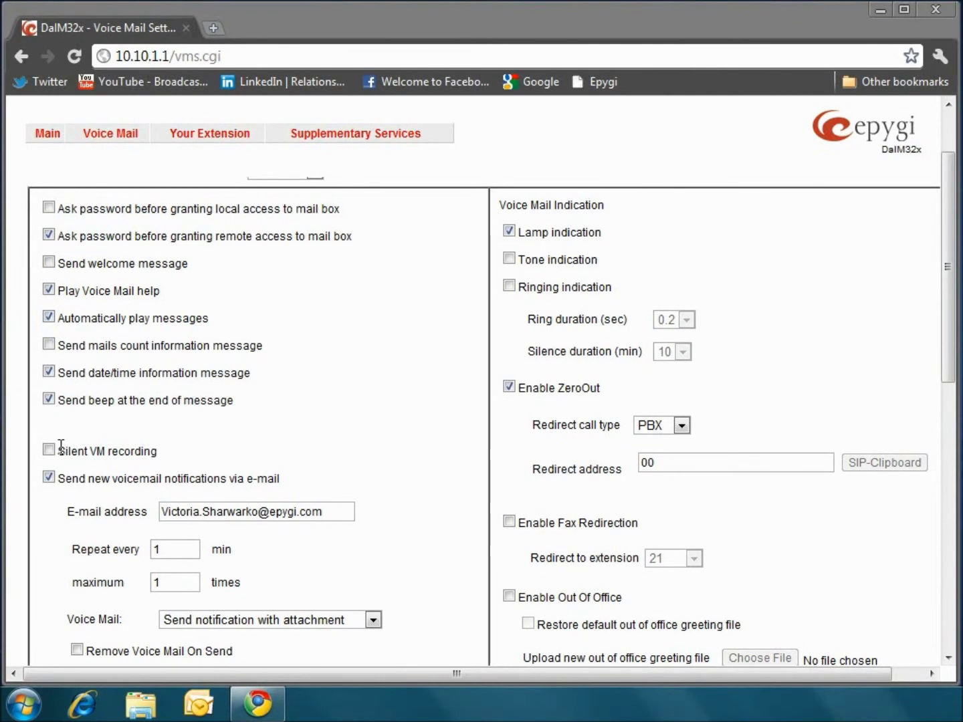
{"action": "scroll", "coordinate": [69, 432], "scroll_direction": "down", "scroll_amount": 2}
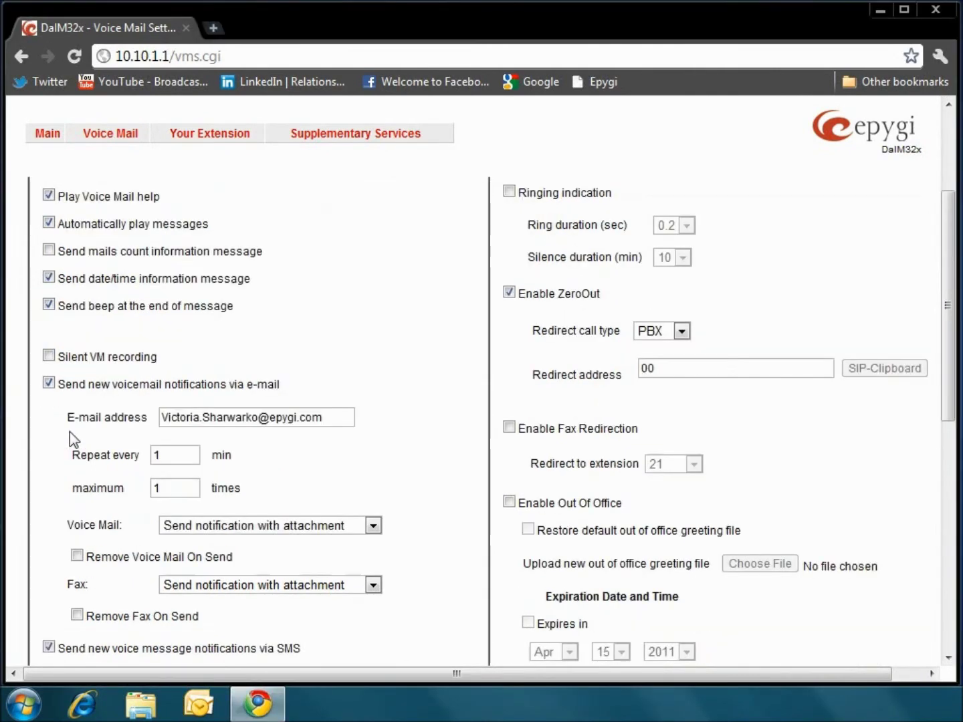
{"action": "scroll", "coordinate": [74, 422], "scroll_direction": "down", "scroll_amount": 4}
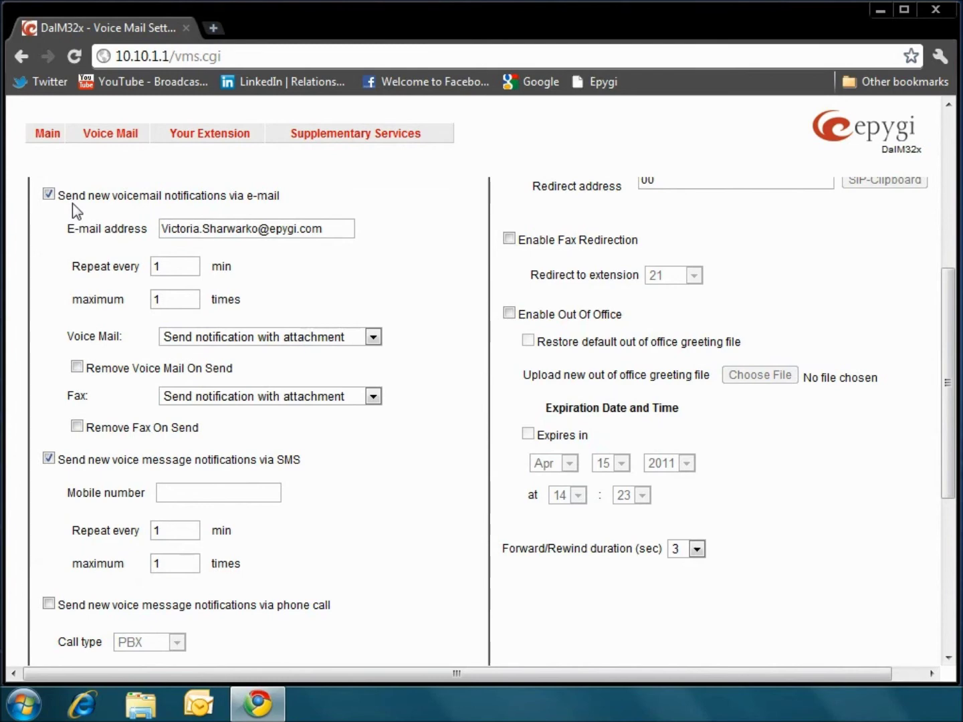
{"action": "left_click", "coordinate": [331, 229]}
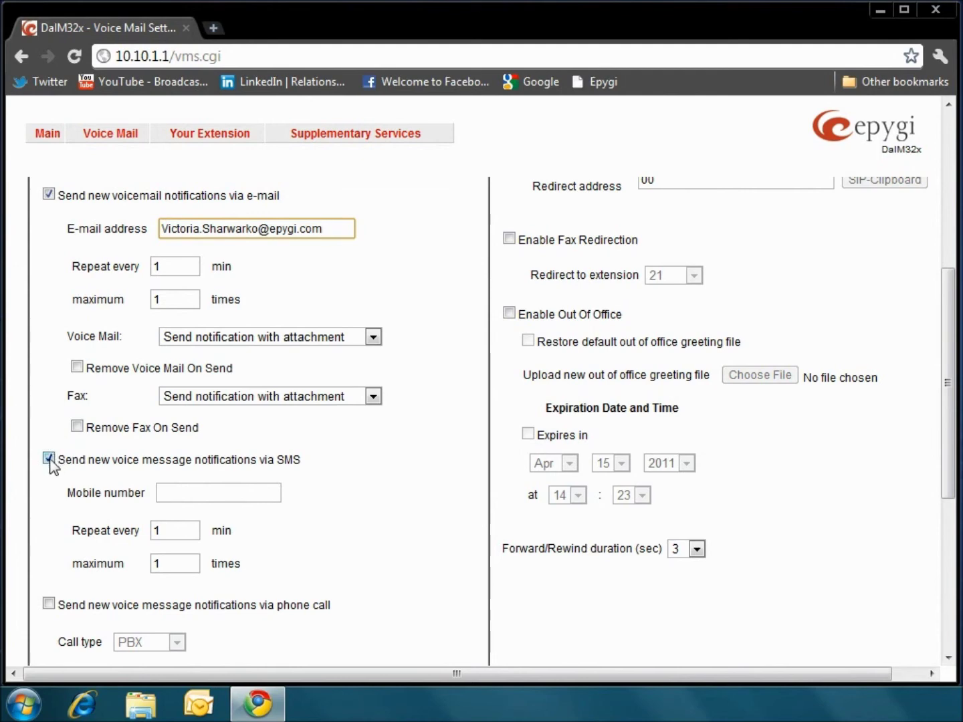
{"action": "left_click", "coordinate": [173, 489]}
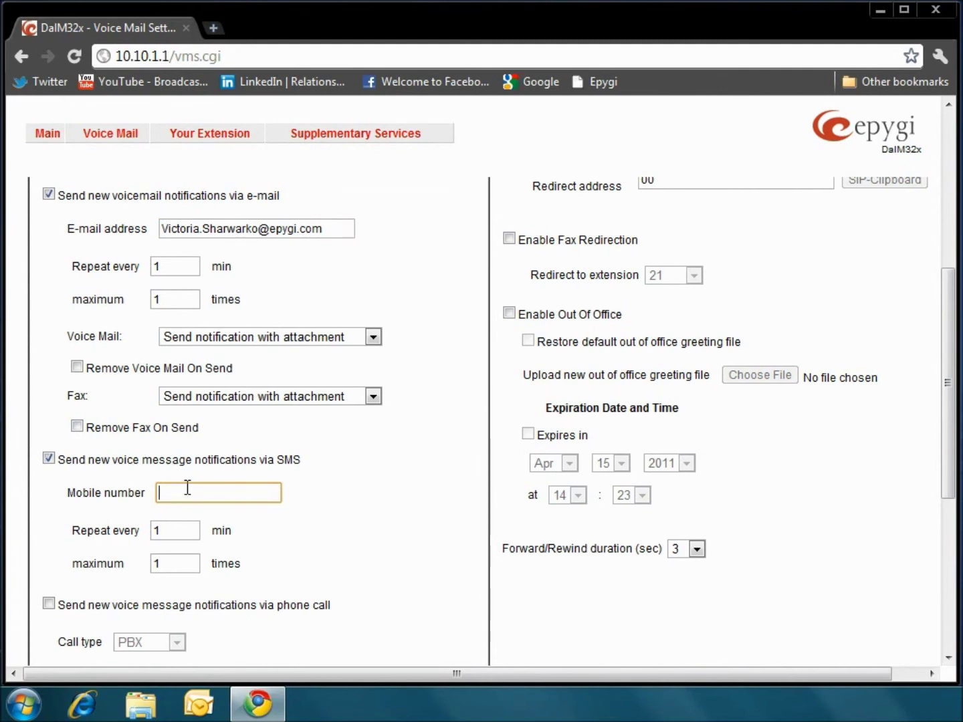
{"action": "scroll", "coordinate": [528, 308], "scroll_direction": "up", "scroll_amount": 2}
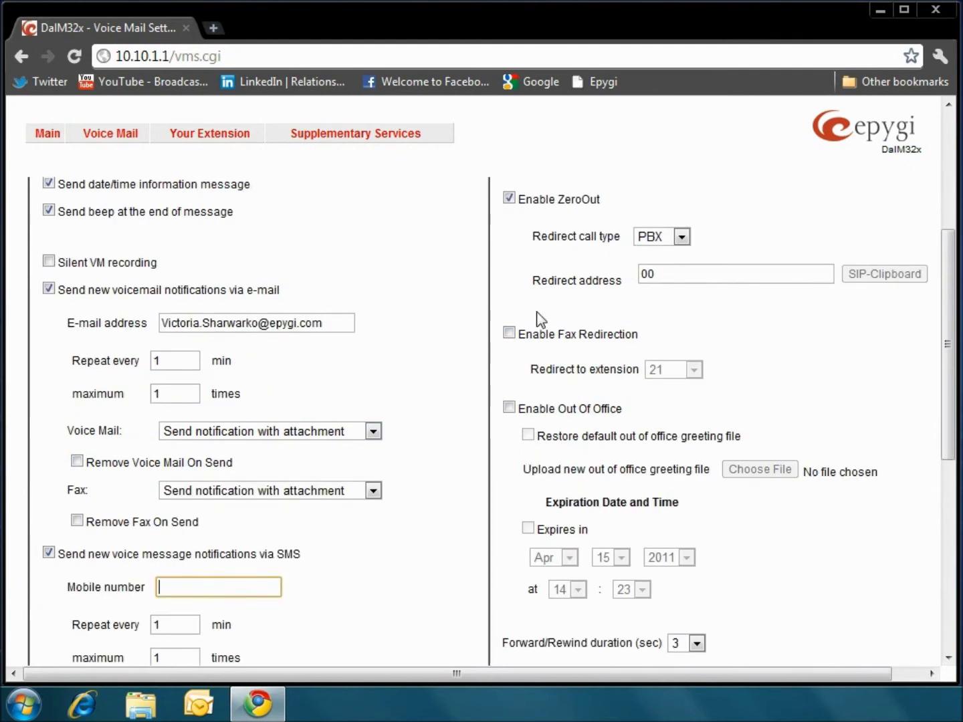
{"action": "scroll", "coordinate": [547, 296], "scroll_direction": "up", "scroll_amount": 4}
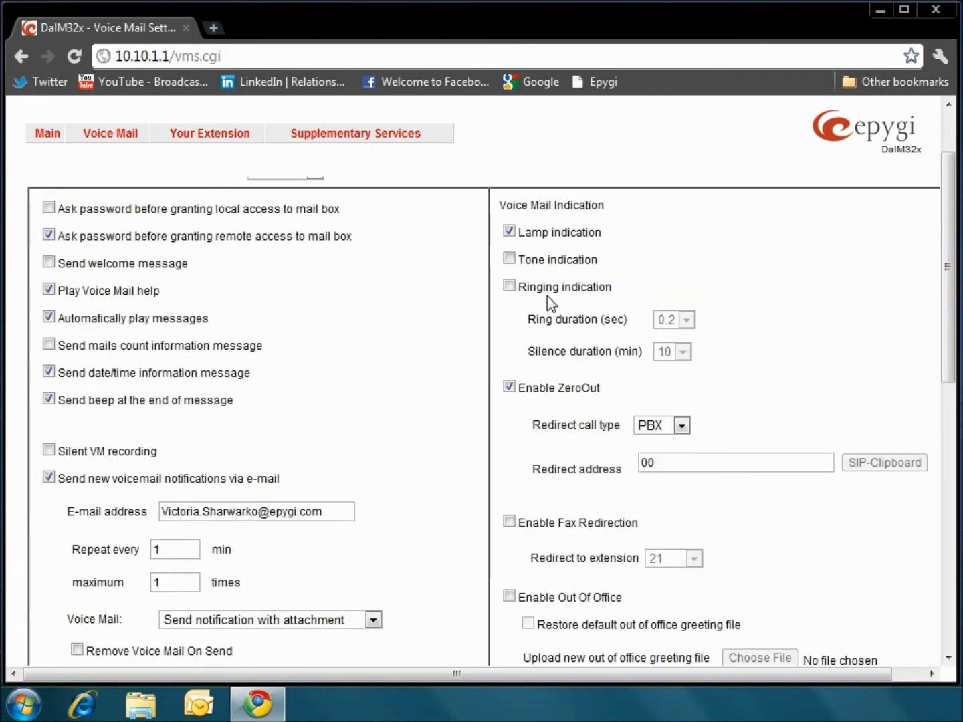
{"action": "scroll", "coordinate": [547, 296], "scroll_direction": "up", "scroll_amount": 1}
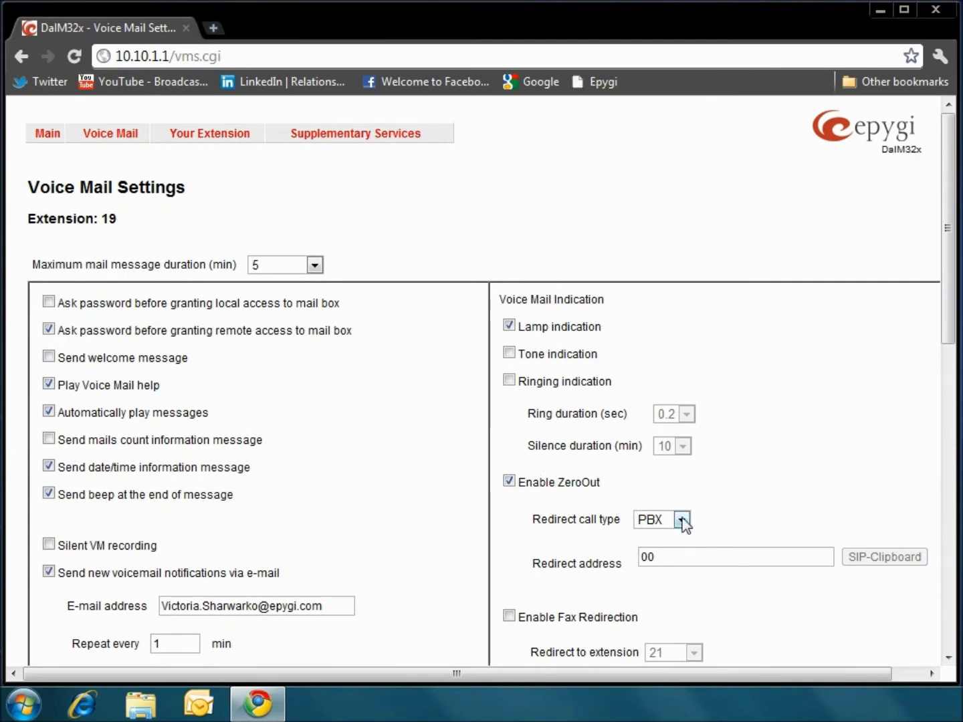
{"action": "left_click", "coordinate": [683, 562]}
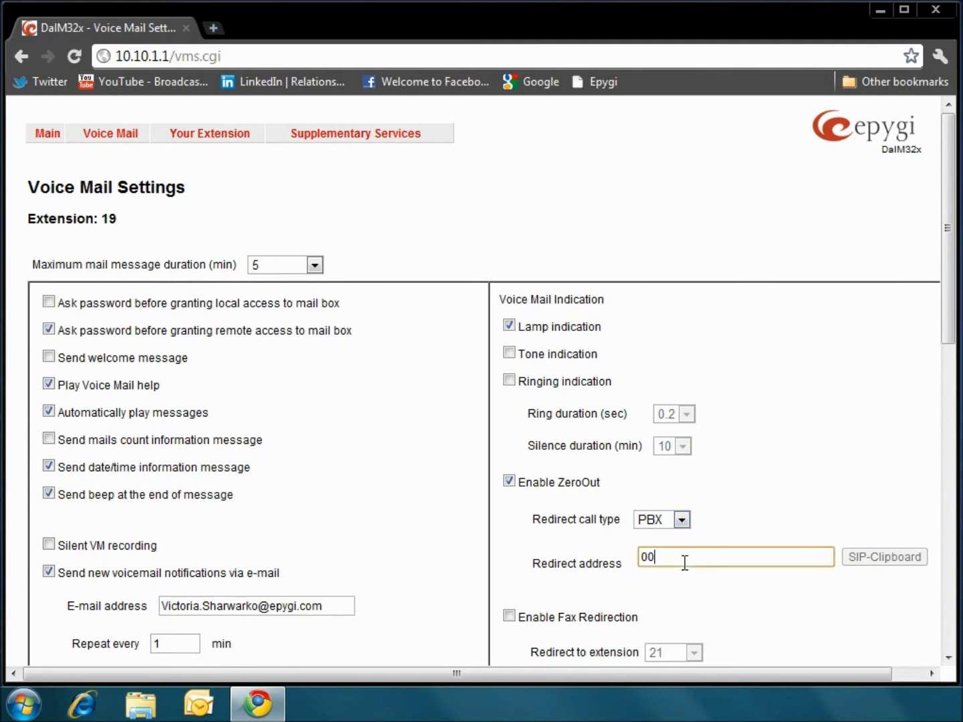
{"action": "scroll", "coordinate": [700, 535], "scroll_direction": "down", "scroll_amount": 3}
{"action": "scroll", "coordinate": [700, 535], "scroll_direction": "down", "scroll_amount": 3}
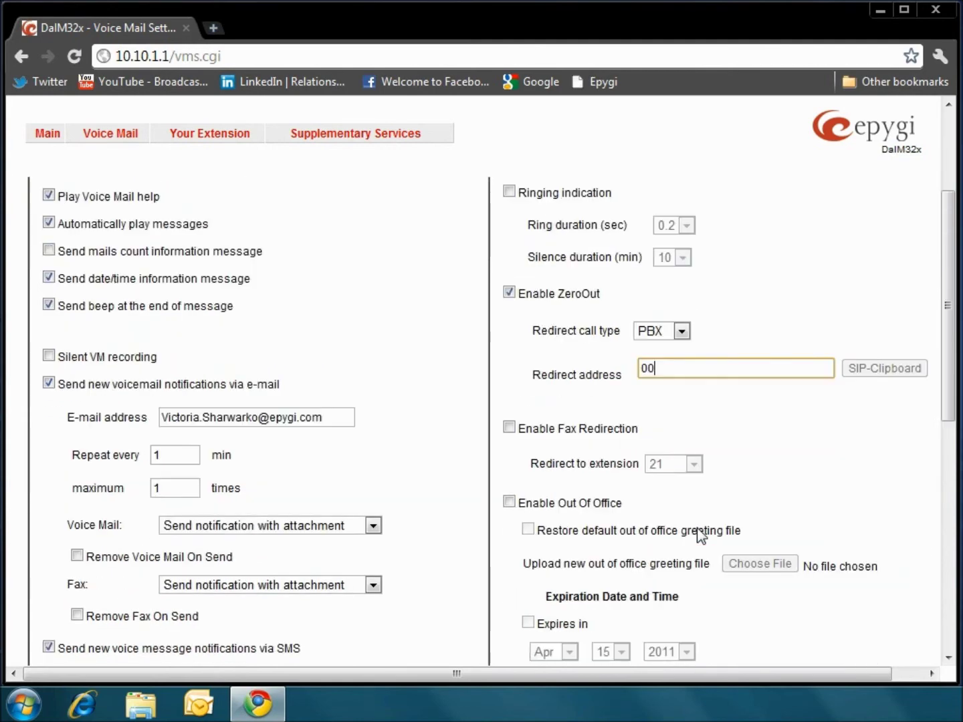
{"action": "scroll", "coordinate": [700, 535], "scroll_direction": "down", "scroll_amount": 3}
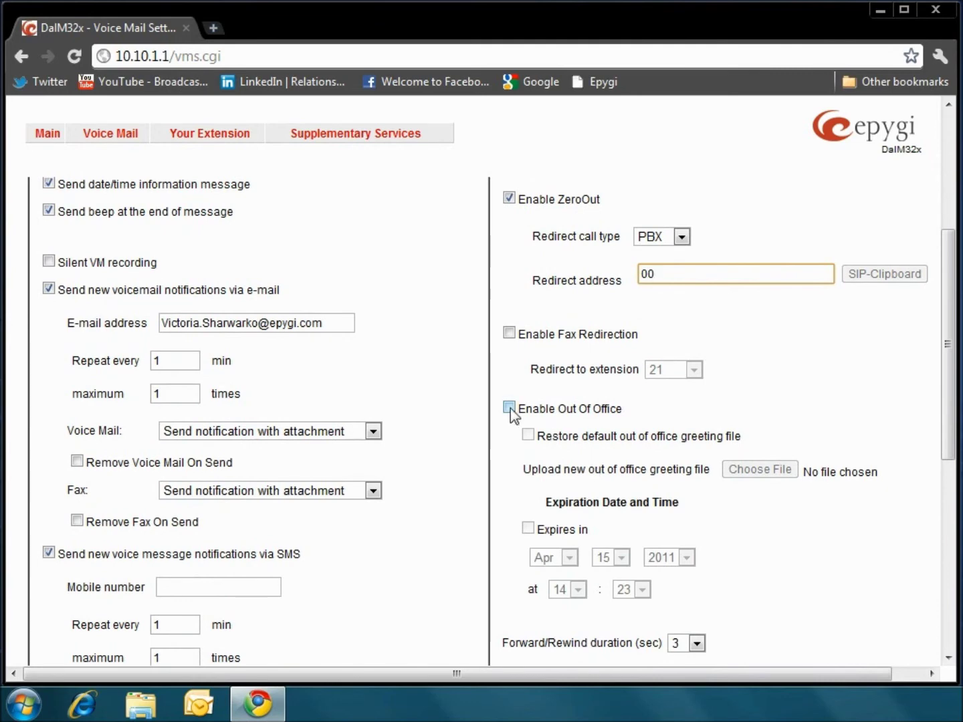
{"action": "left_click", "coordinate": [510, 408]}
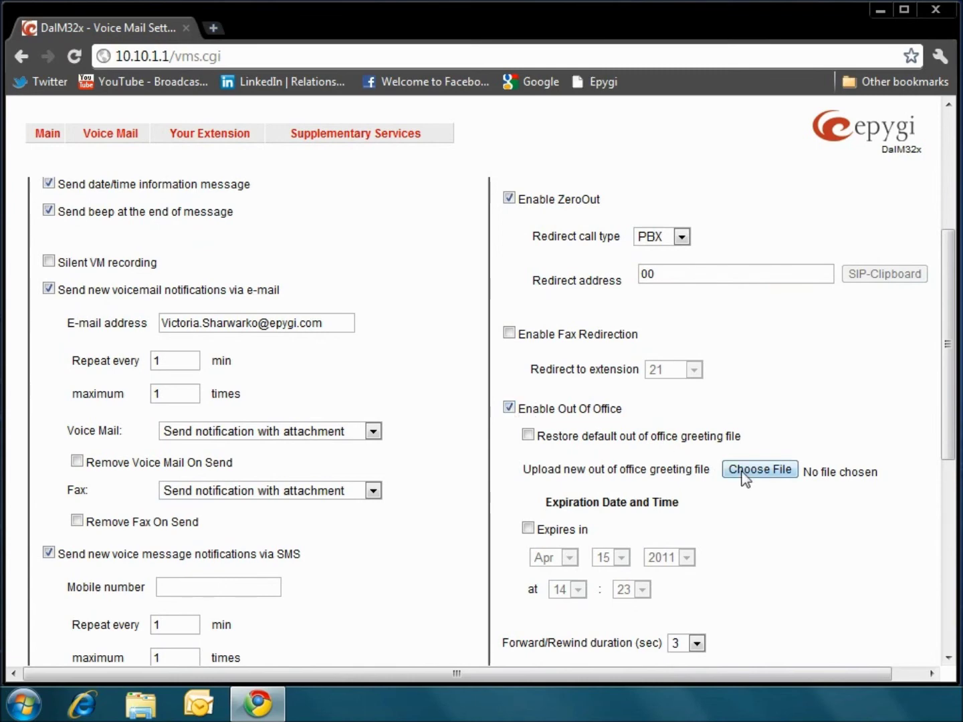
Step: Enable the Out Of Office expiry for Apr 15 2011, 14:23, and save the voice mail settings
{"action": "left_click", "coordinate": [528, 529]}
{"action": "scroll", "coordinate": [597, 505], "scroll_direction": "down", "scroll_amount": 2}
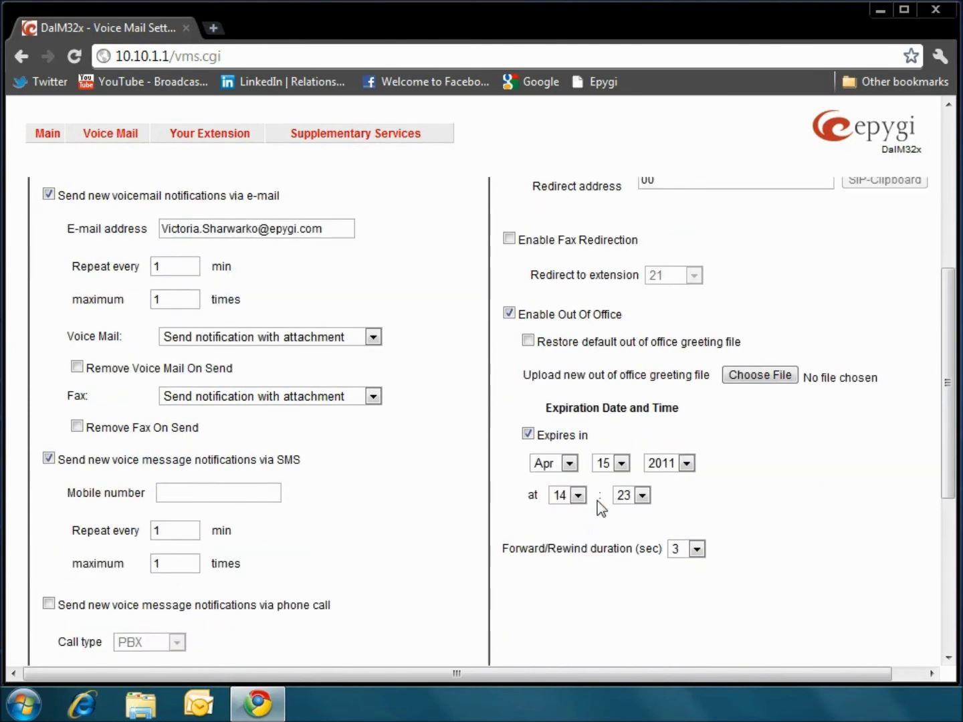
{"action": "scroll", "coordinate": [732, 387], "scroll_direction": "down", "scroll_amount": 2}
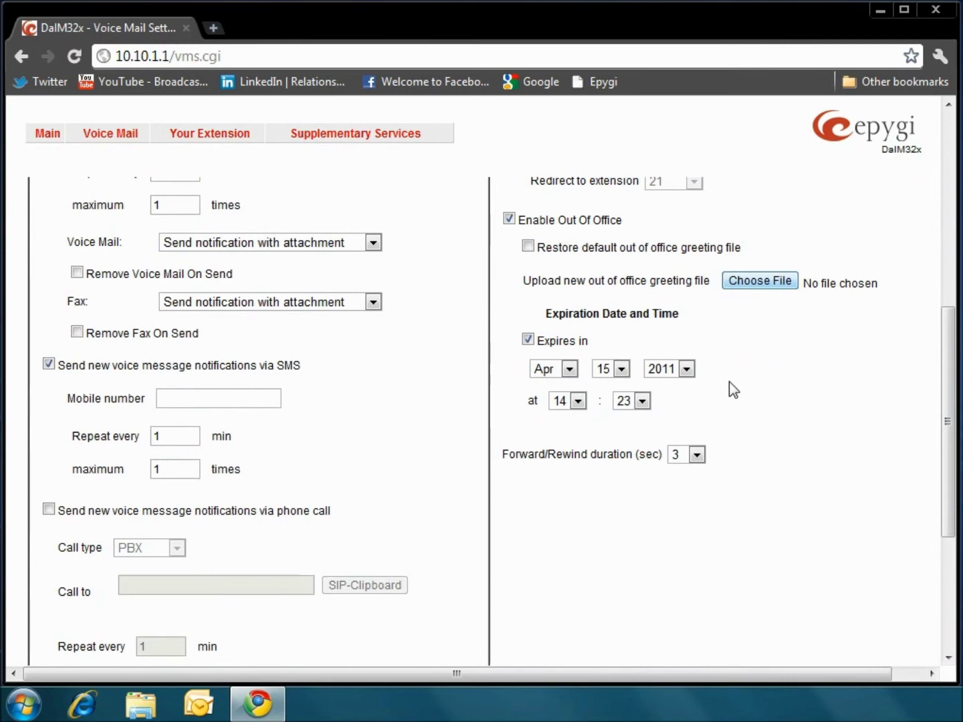
{"action": "scroll", "coordinate": [730, 382], "scroll_direction": "down", "scroll_amount": 6}
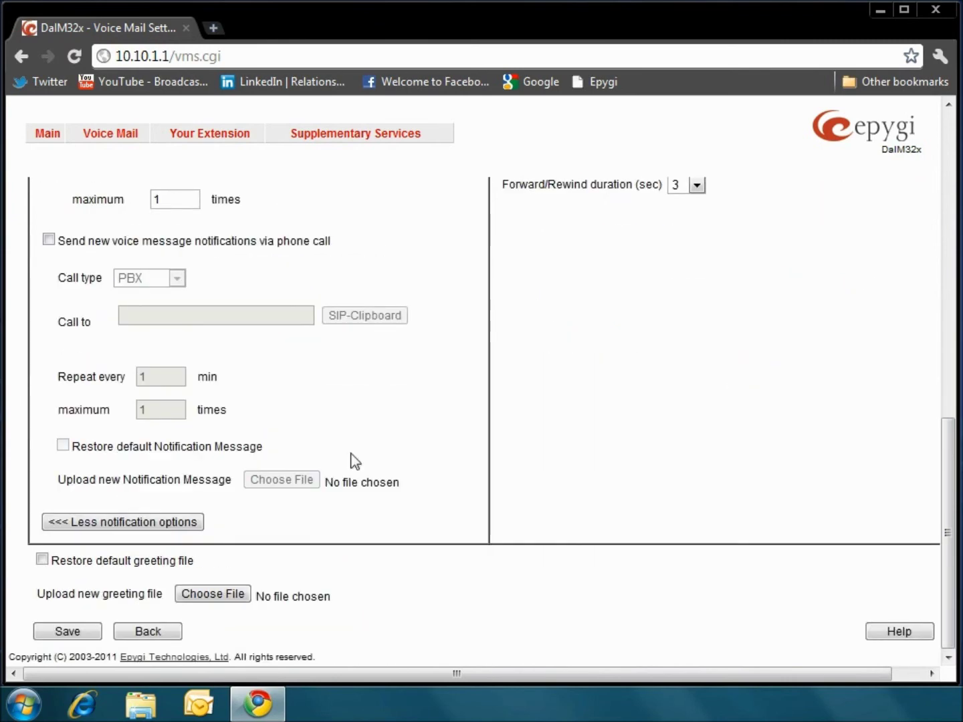
{"action": "left_click", "coordinate": [68, 632]}
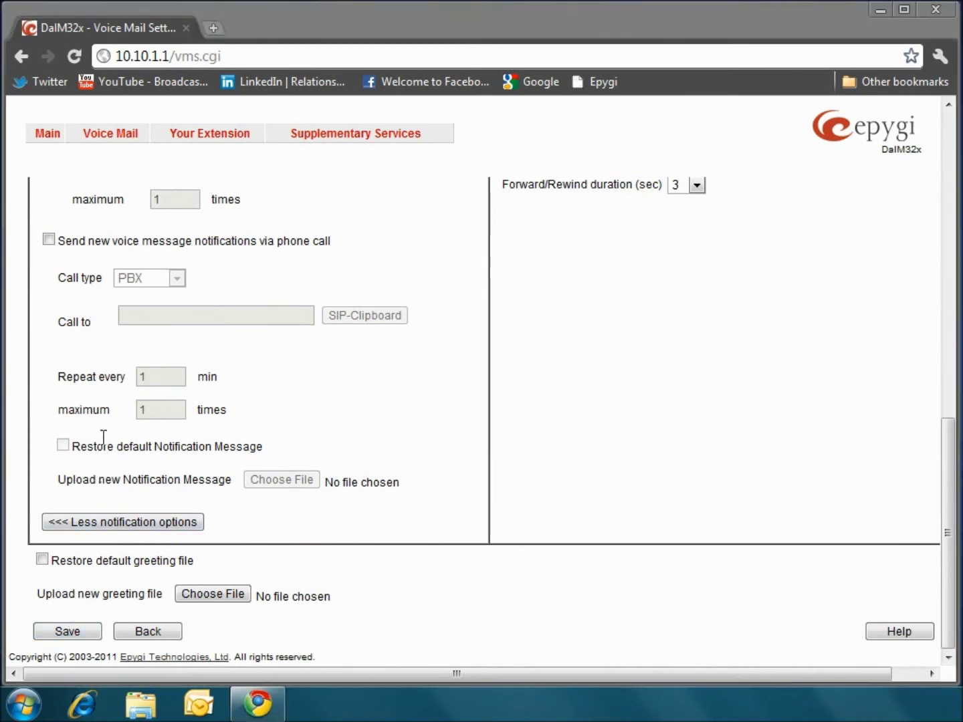
{"action": "mouse_move", "coordinate": [206, 135]}
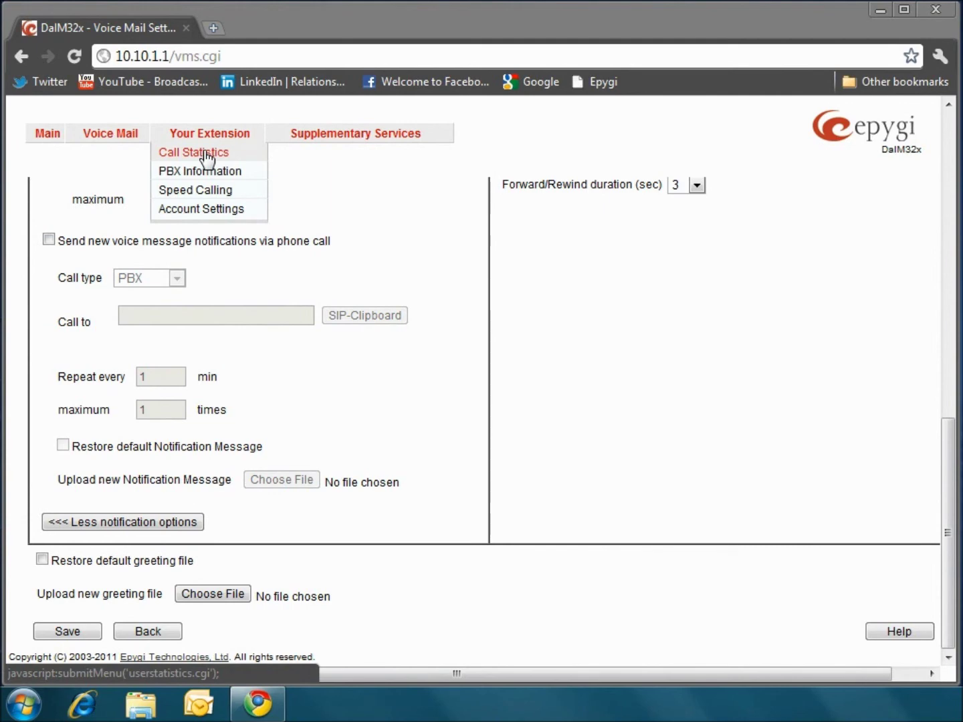
Step: View the call statistics, edit Display Name in Account Settings, then go to Caller ID Based Services
{"action": "left_click", "coordinate": [206, 156]}
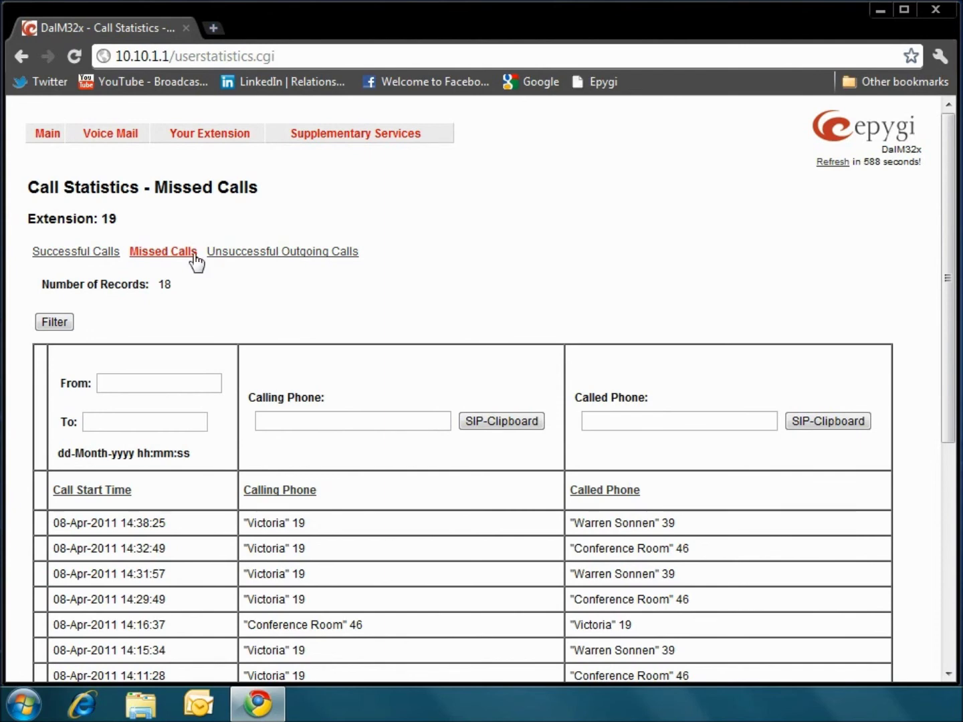
{"action": "mouse_move", "coordinate": [200, 138]}
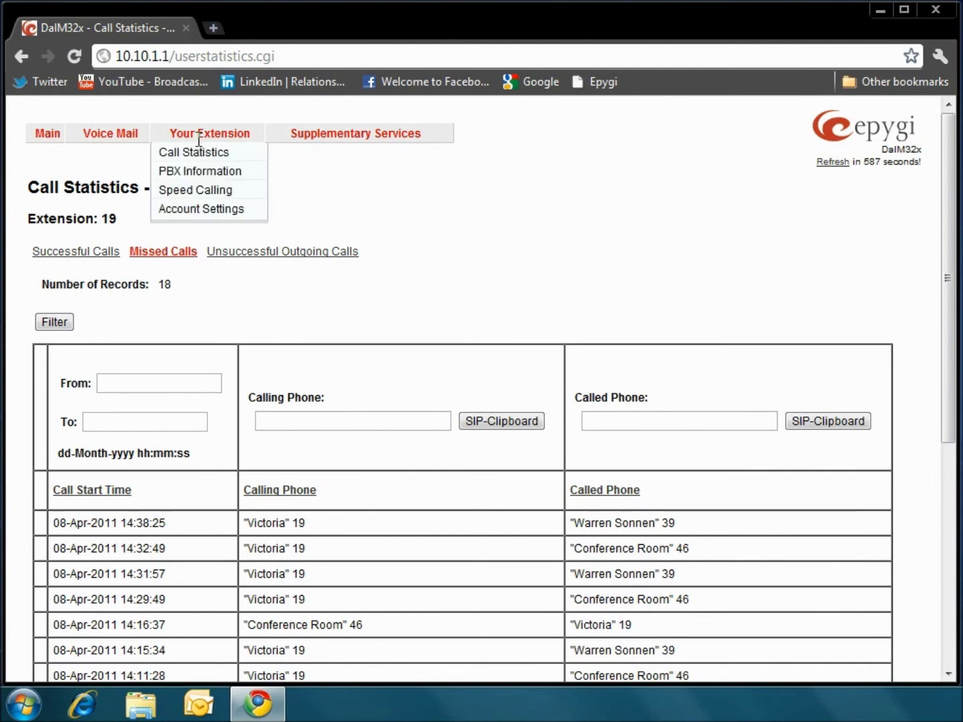
{"action": "left_click", "coordinate": [208, 209]}
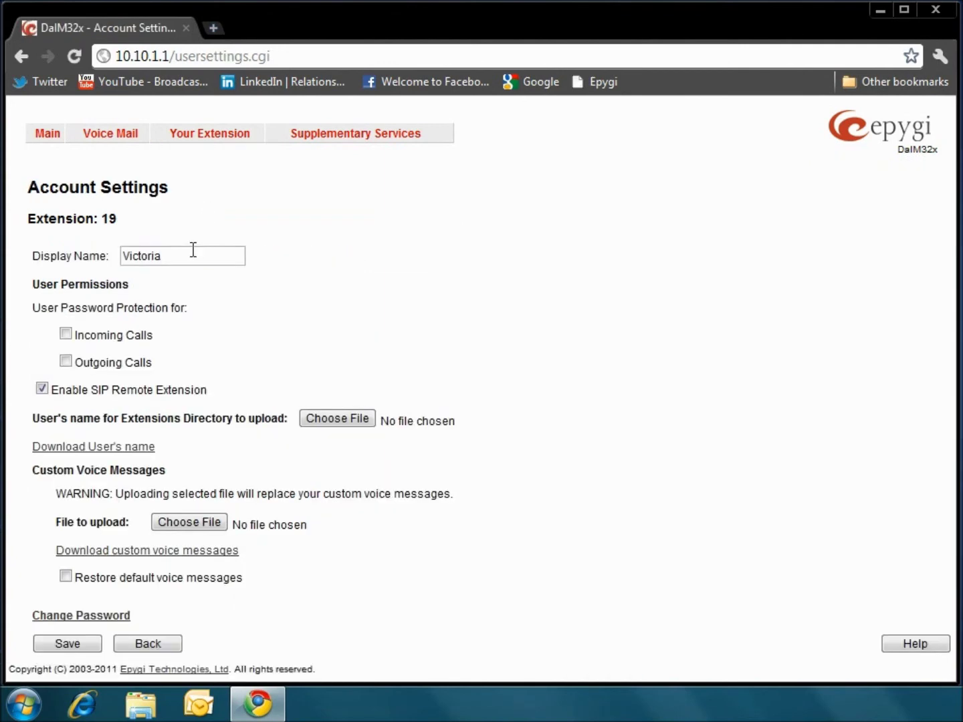
{"action": "left_click", "coordinate": [193, 250]}
{"action": "mouse_move", "coordinate": [316, 137]}
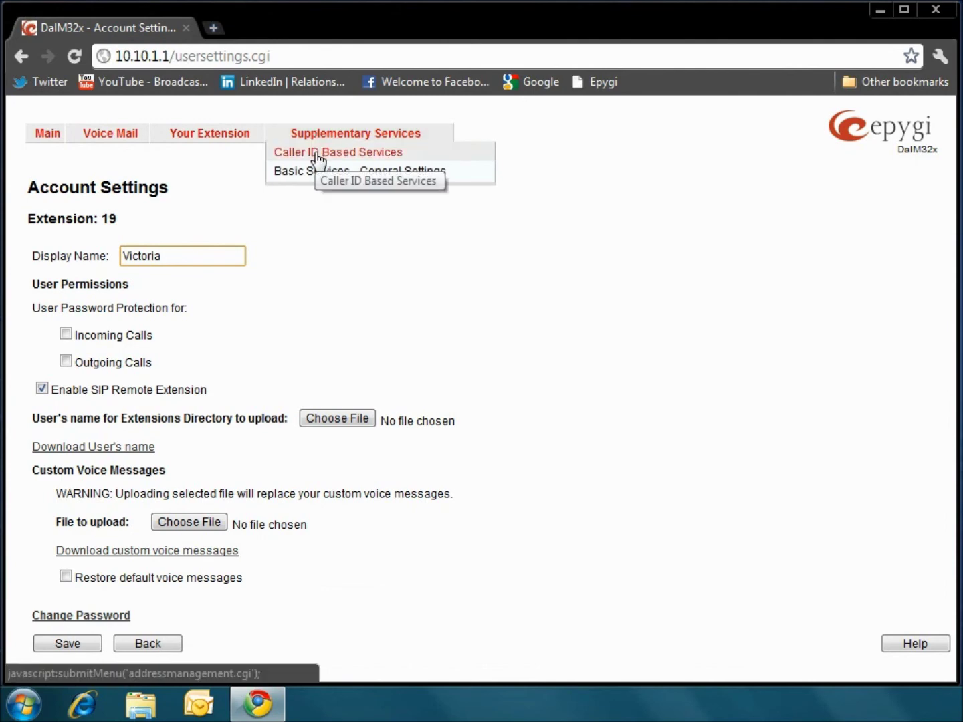
{"action": "left_click", "coordinate": [318, 158]}
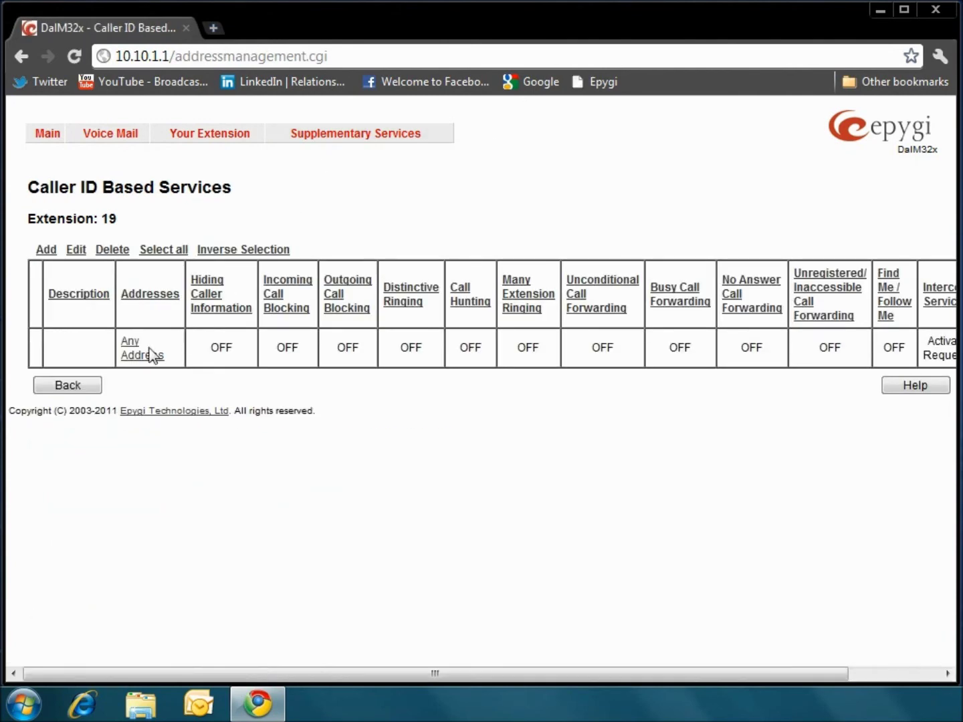
Step: Open the Any Address entry, showing Unconditional Call Forwarding with no forwarding items
{"action": "left_click", "coordinate": [142, 357]}
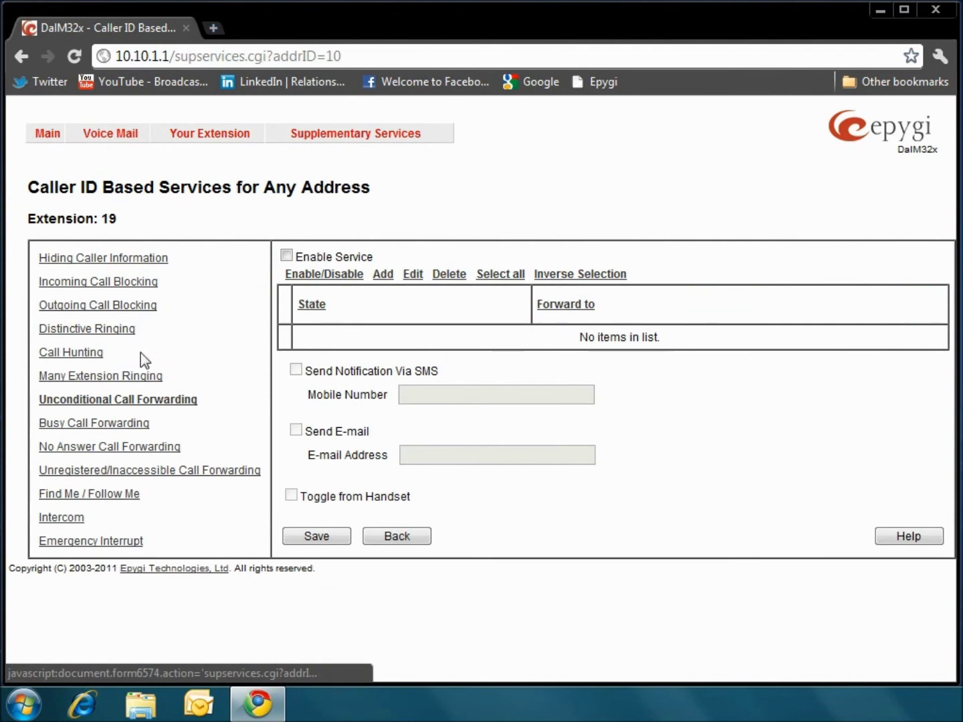